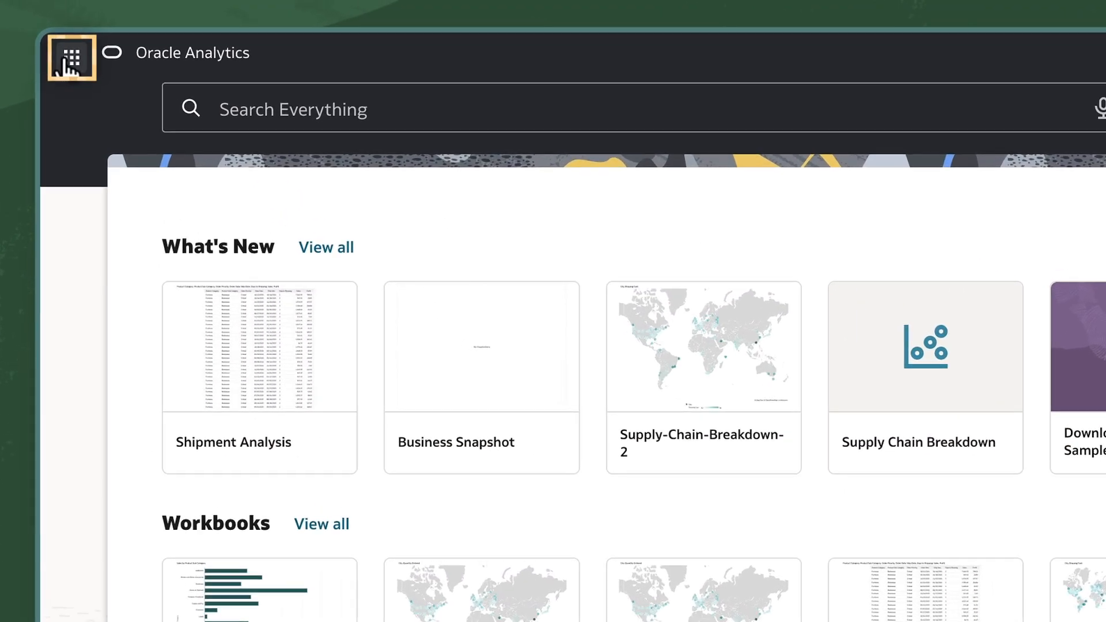
- Open the access permissions of the Collaboration folder in the catalog's Shared Folders
click(84, 18)
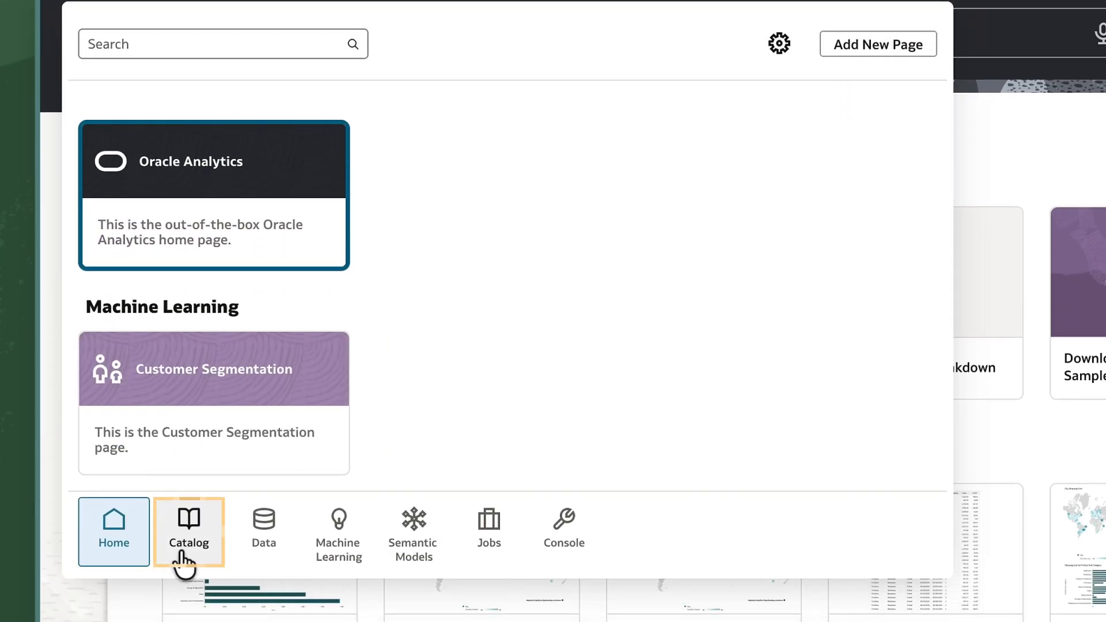
click(178, 556)
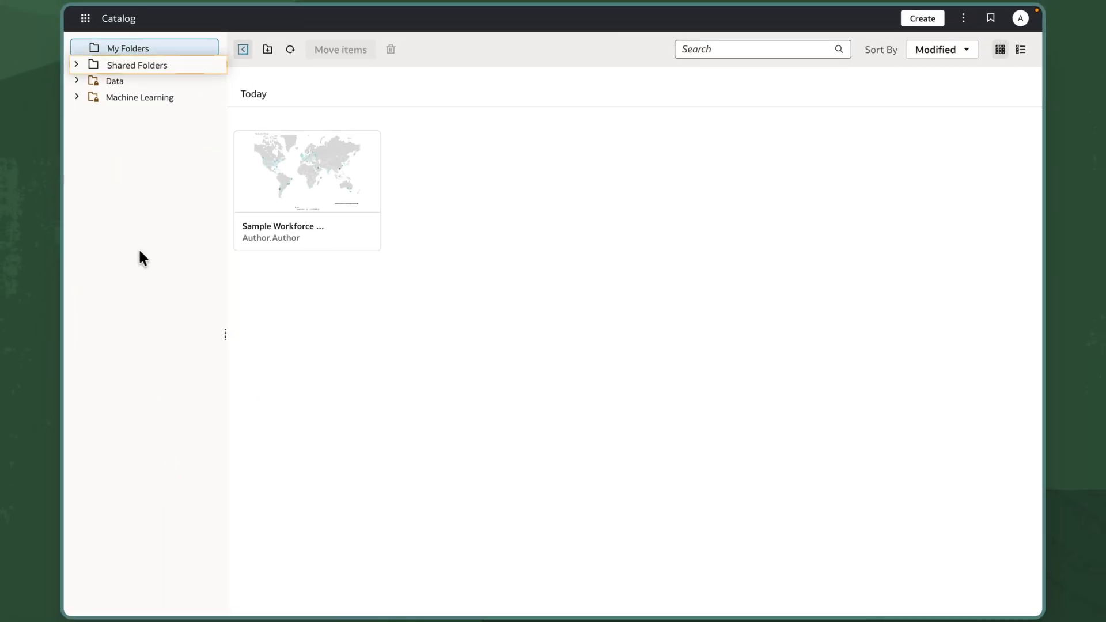
click(149, 66)
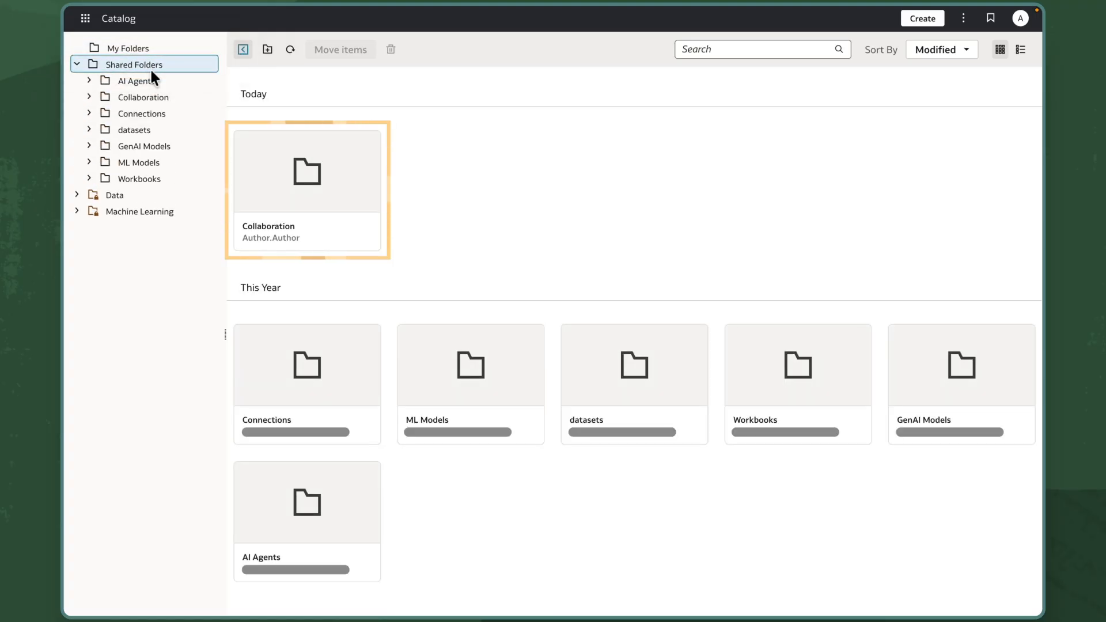
mouse_move(318, 208)
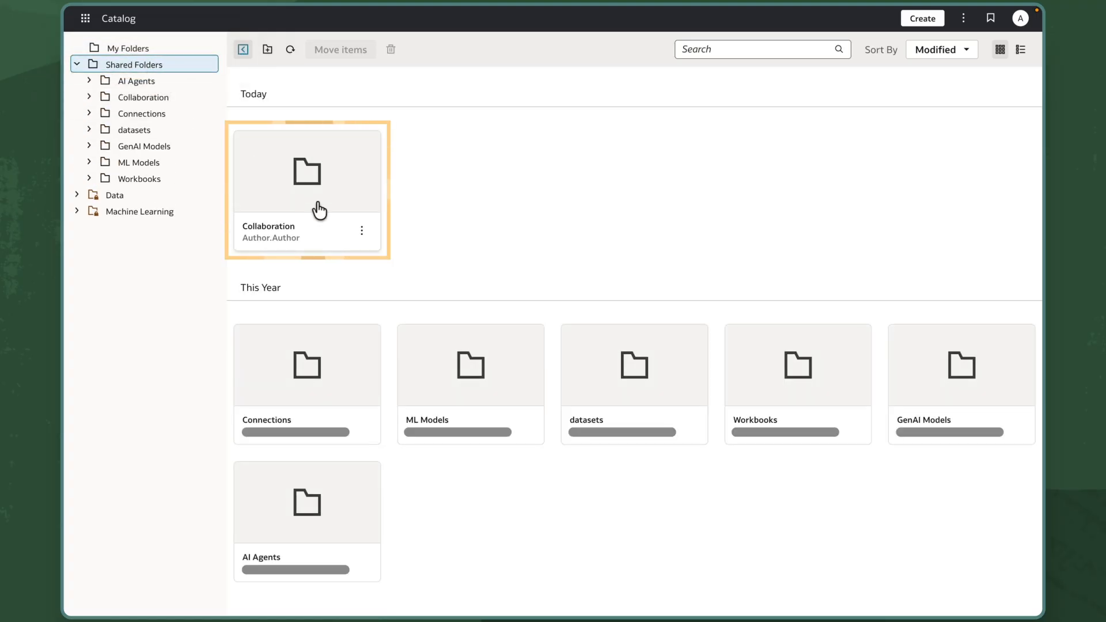
click(363, 232)
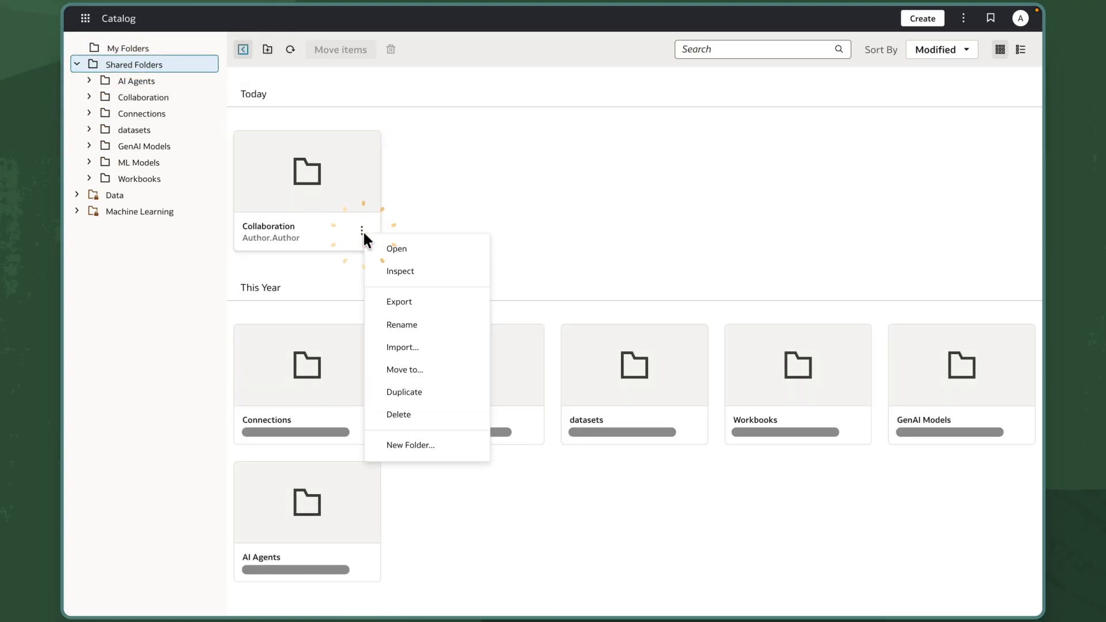
click(397, 273)
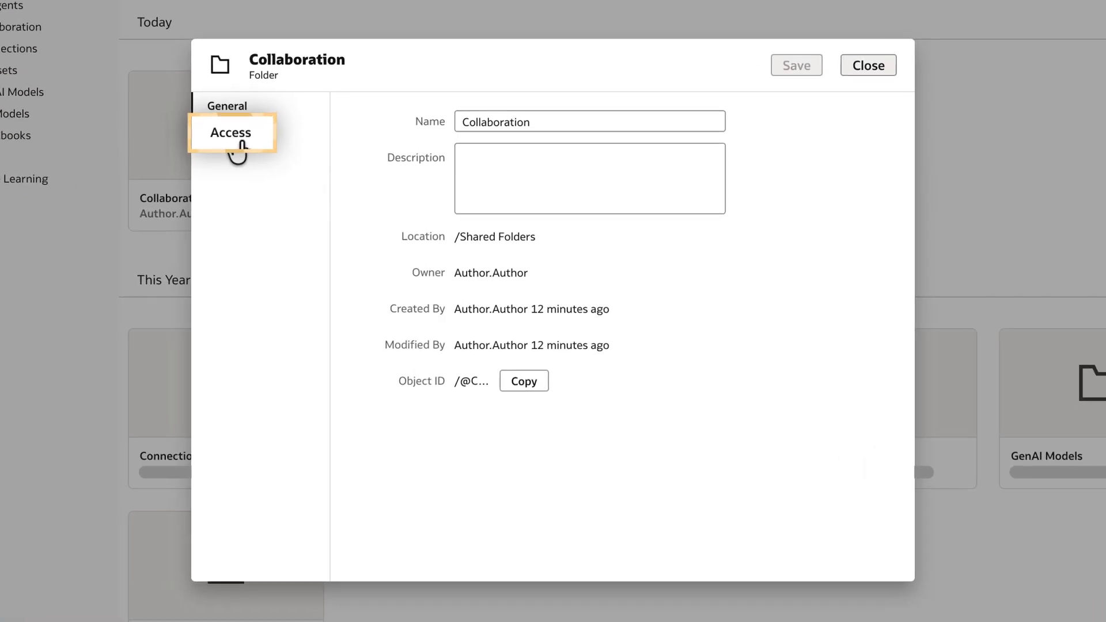
click(242, 142)
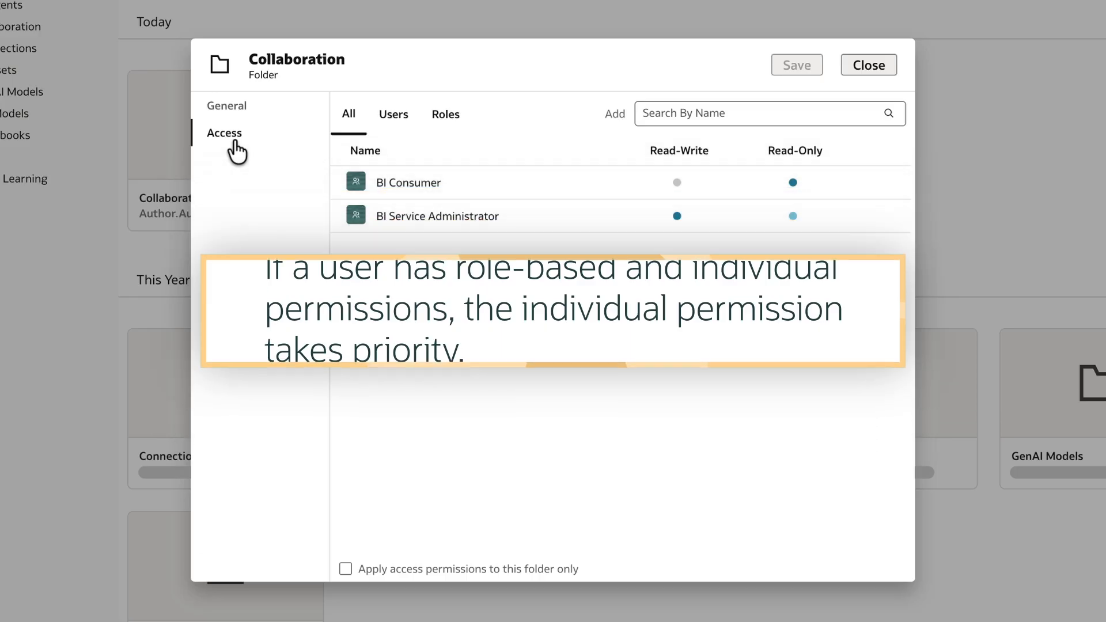
- Add the DV Content Author role to the Collaboration folder with Read-Only access and save the sharing change
click(660, 113)
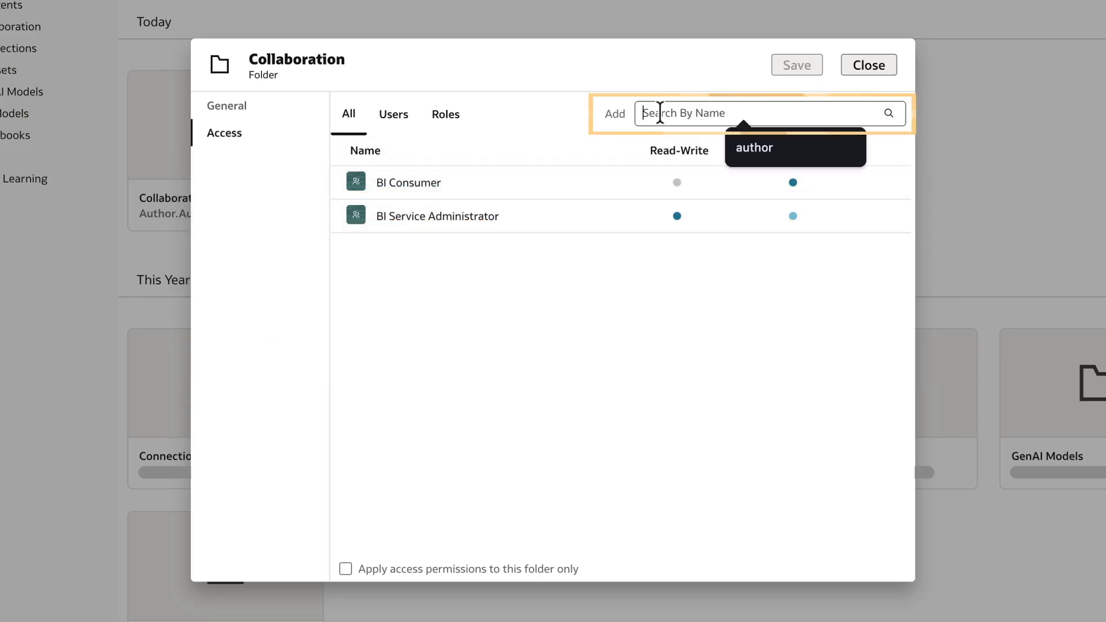
text(dv cont)
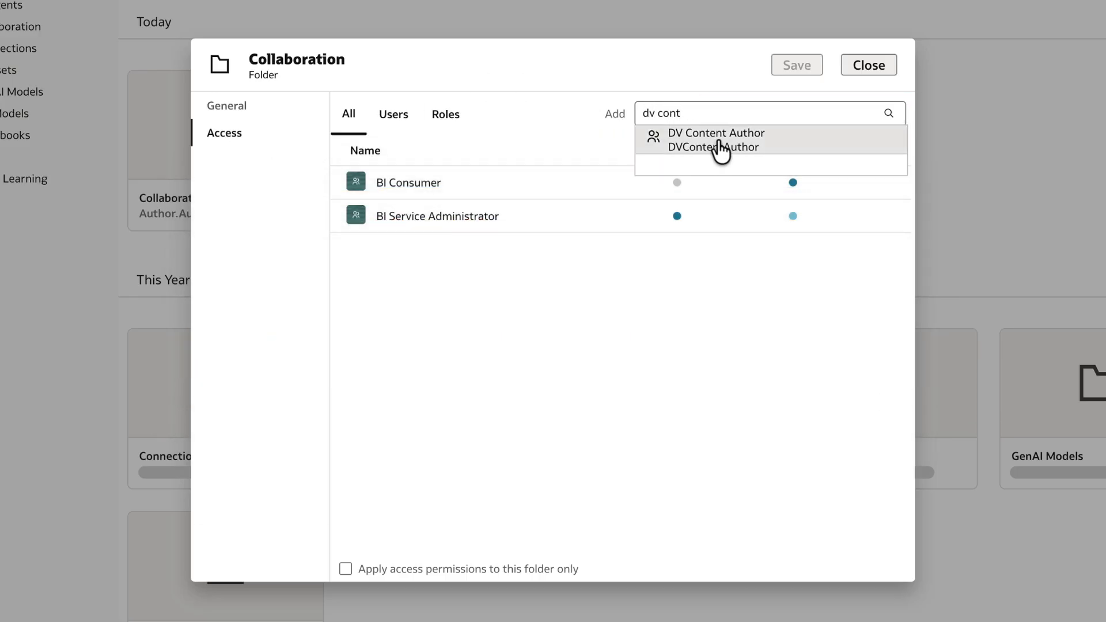
click(731, 139)
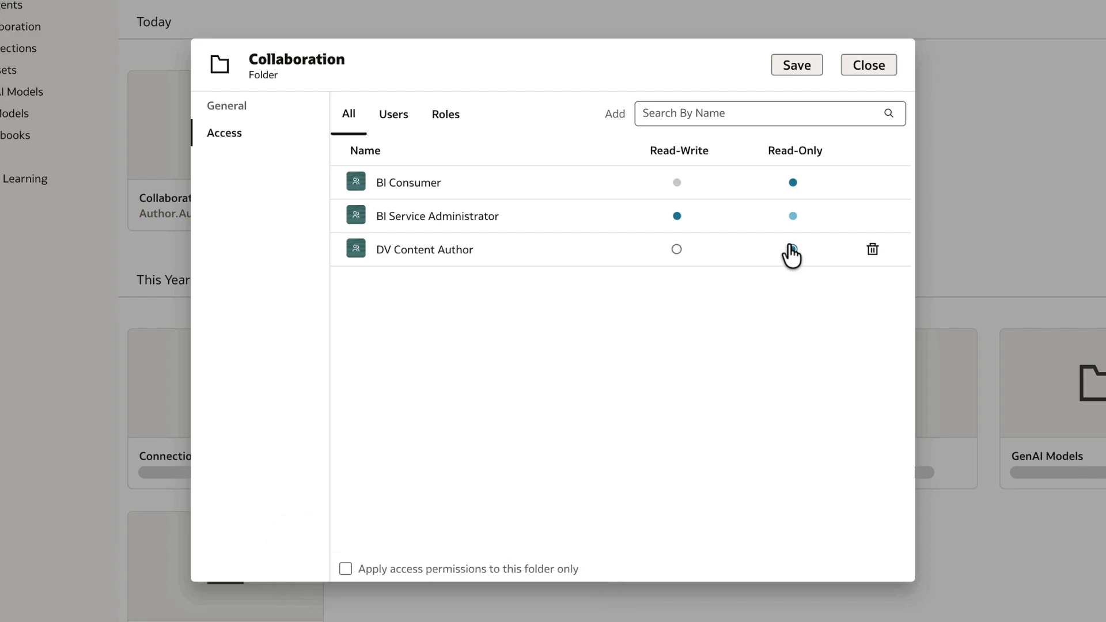
click(800, 66)
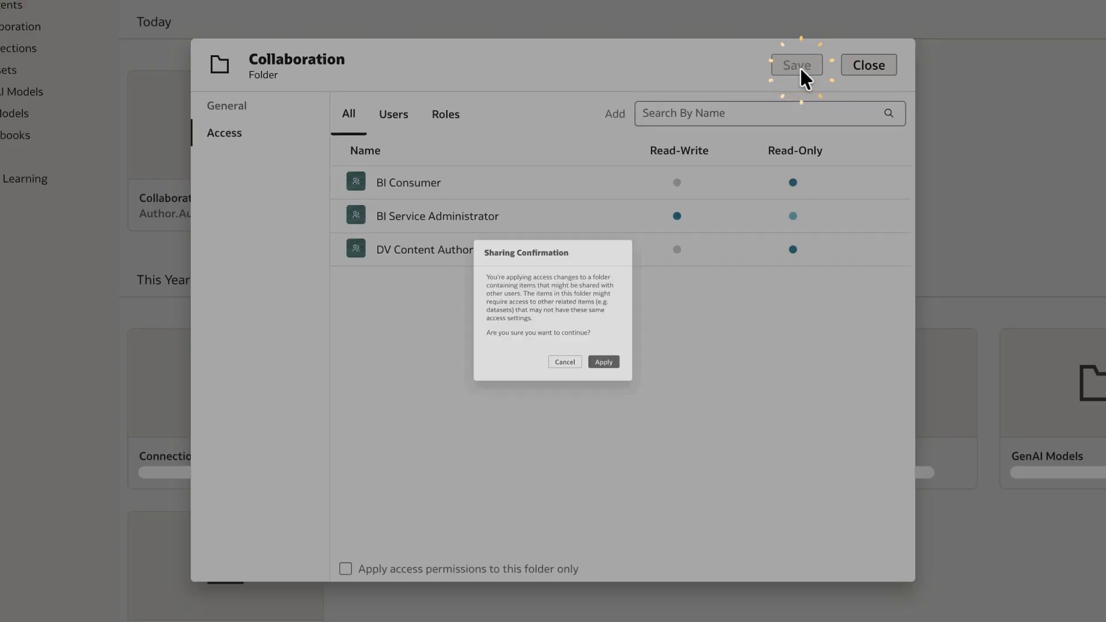
click(639, 401)
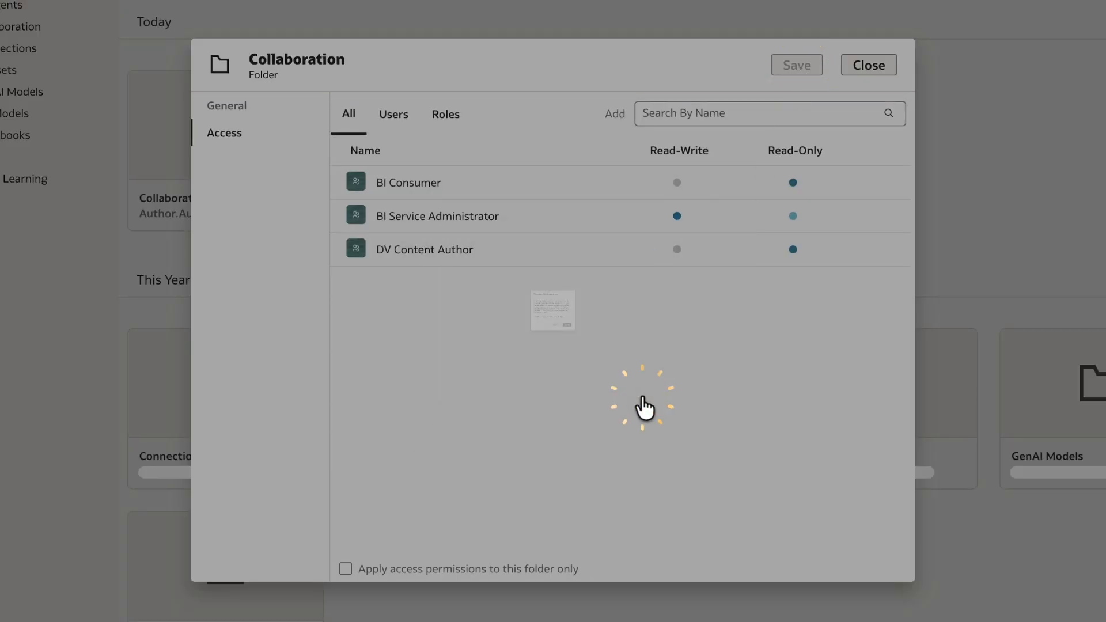
click(865, 70)
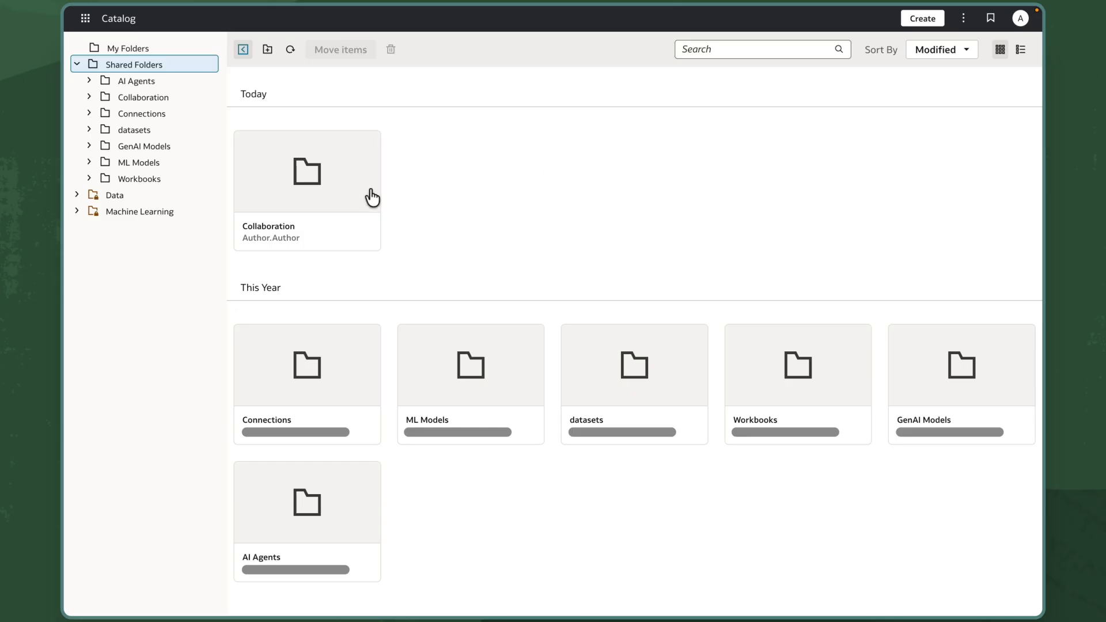
- Give the DV Content Author role Read-Write access to the Content Authors subfolder of Collaboration and save the sharing change
double_click(344, 193)
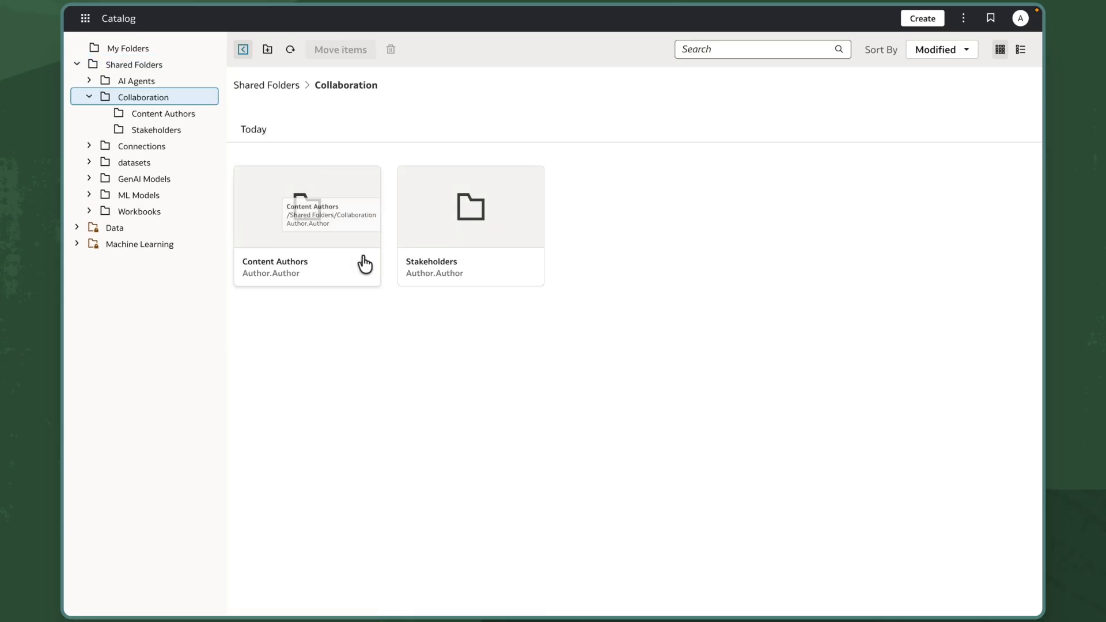
click(362, 266)
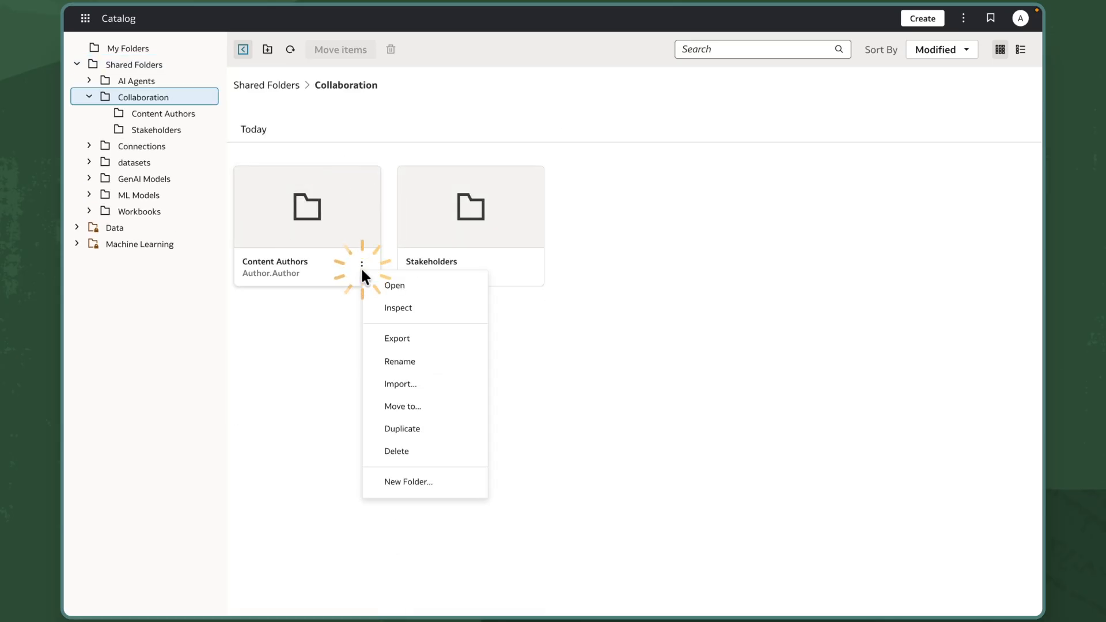
click(374, 306)
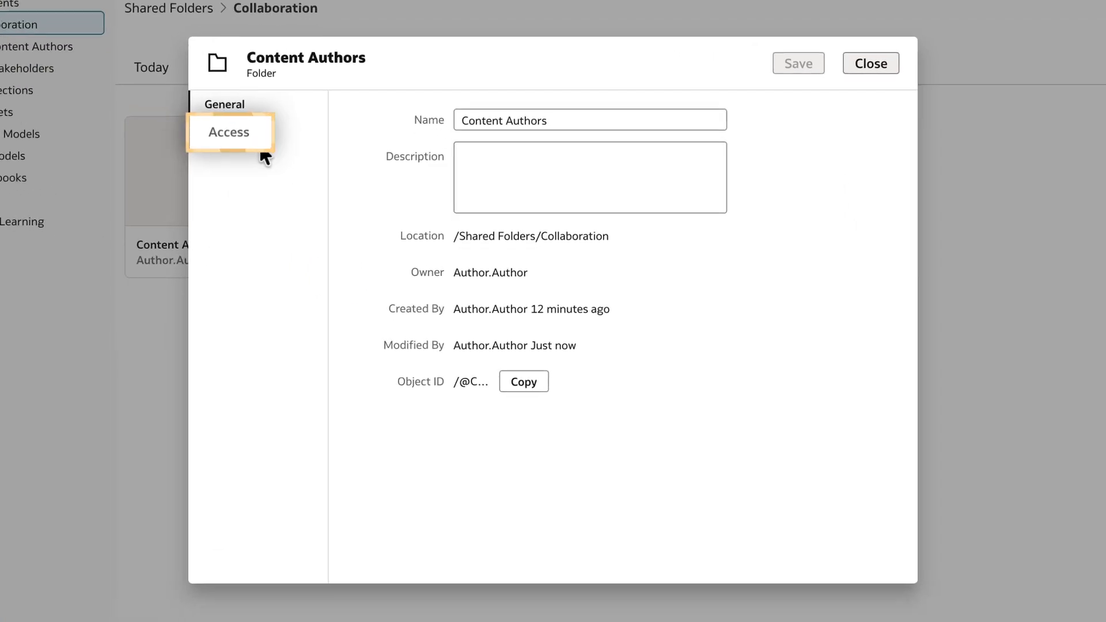
click(323, 182)
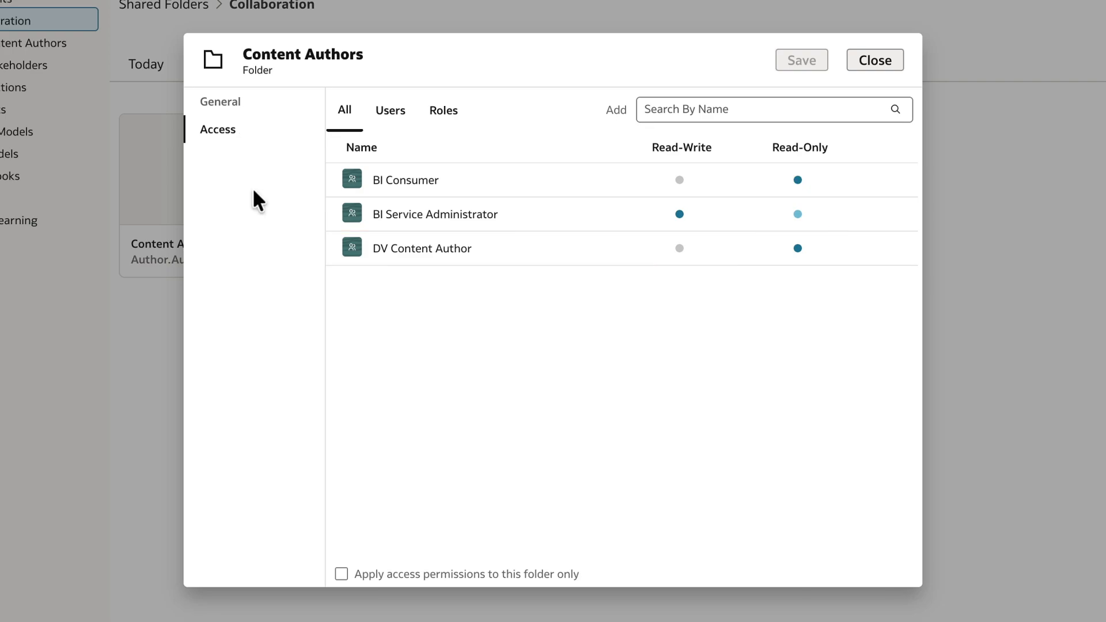
click(679, 249)
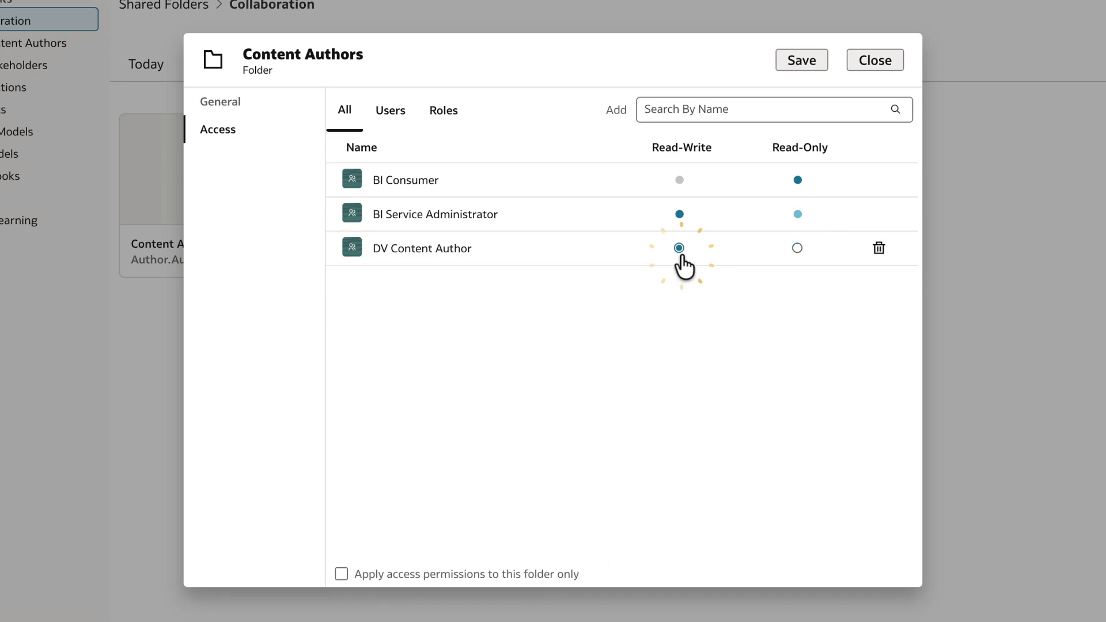
click(800, 62)
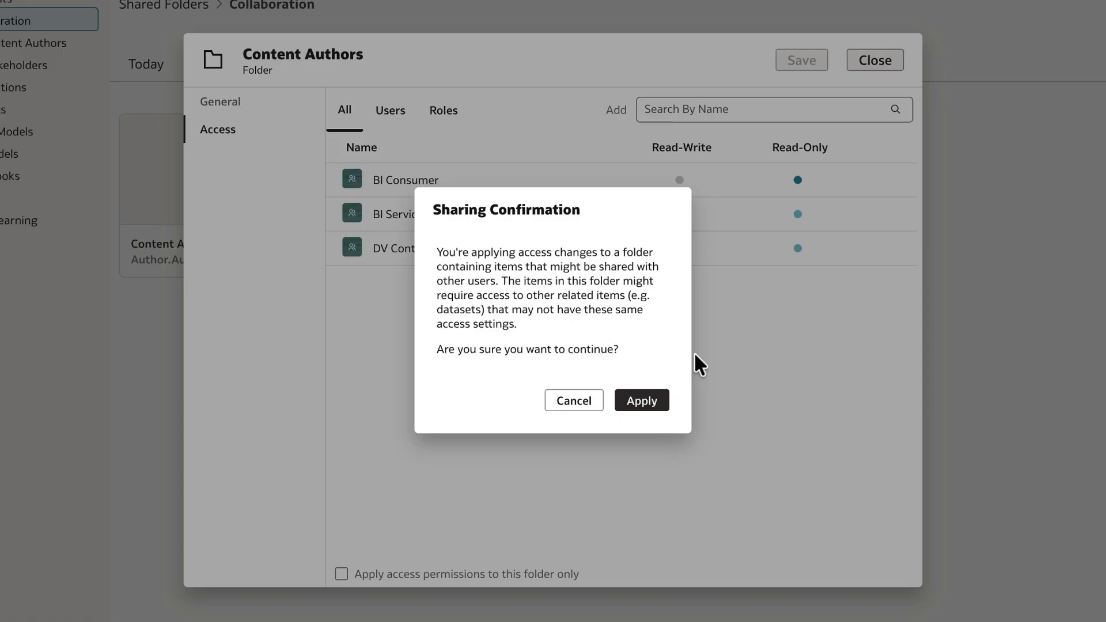
click(640, 400)
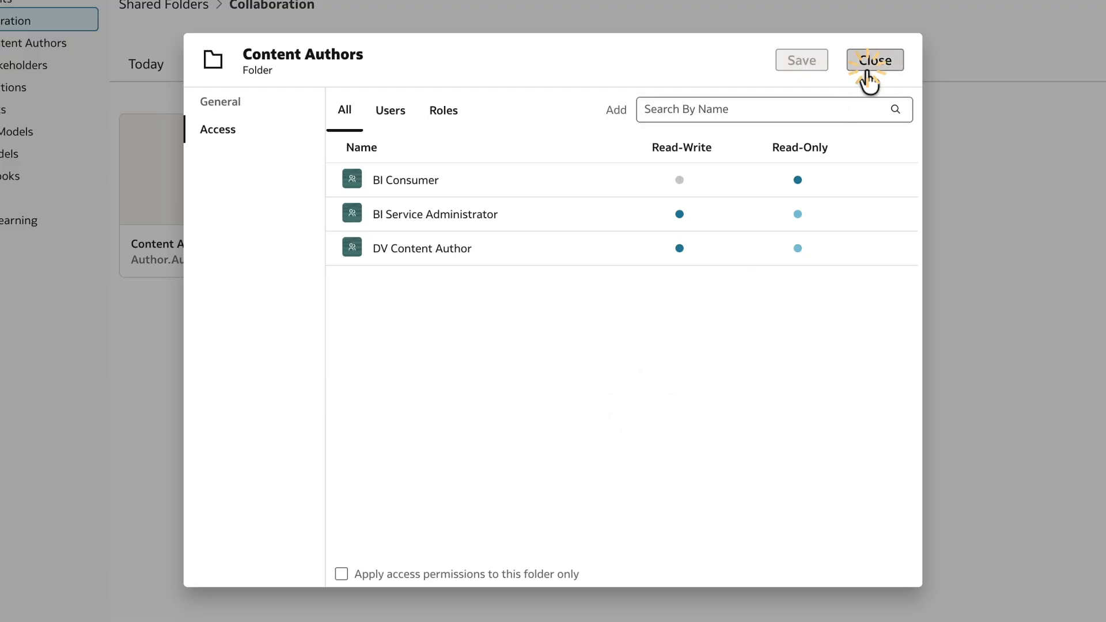
click(868, 76)
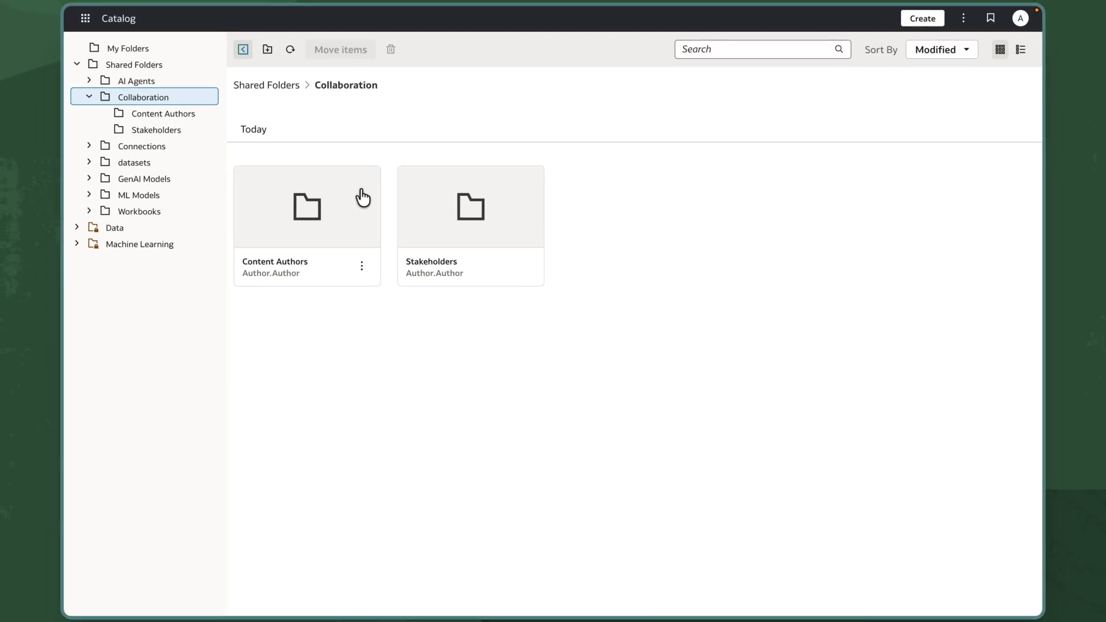
- Share the Sales Analysis workbook in Content Authors with the DV Content Author role as Edit, and check the workbook's access permissions
double_click(337, 211)
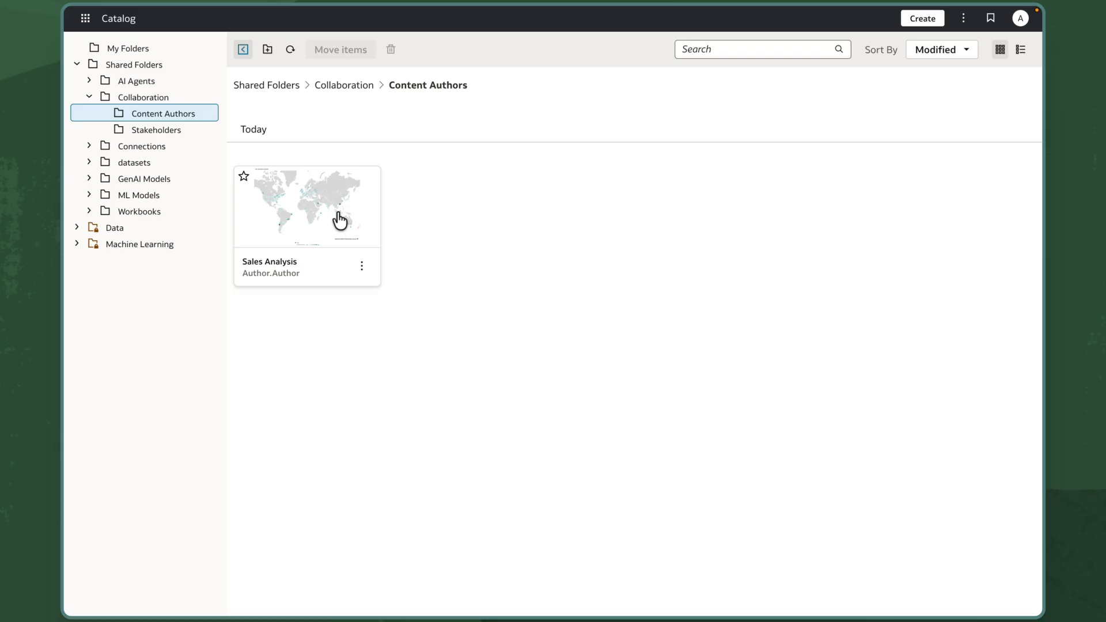
click(363, 270)
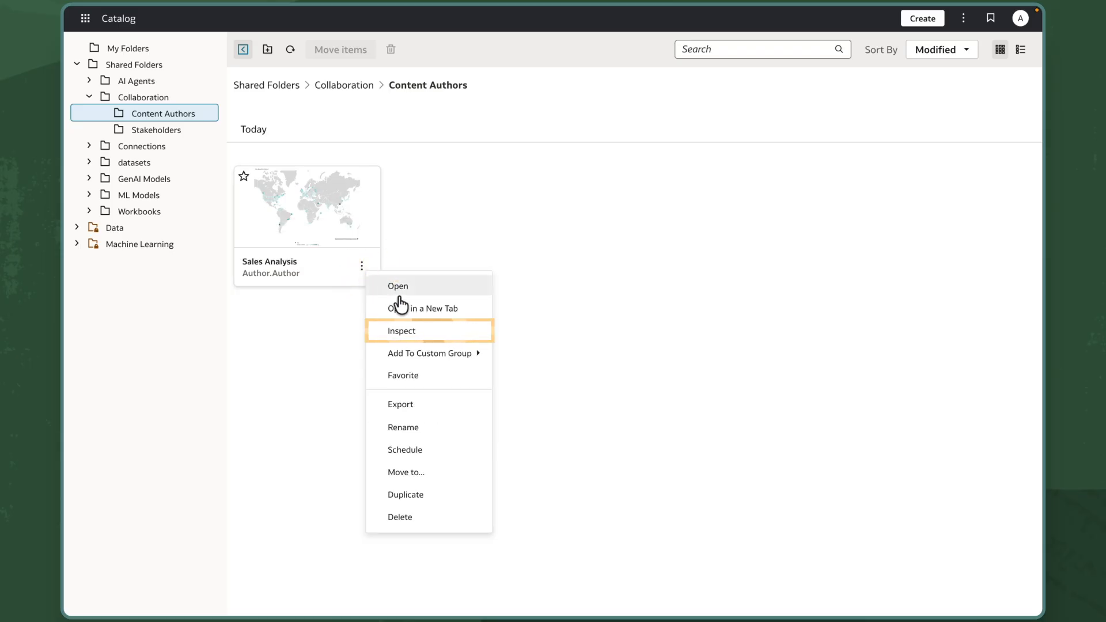
click(408, 332)
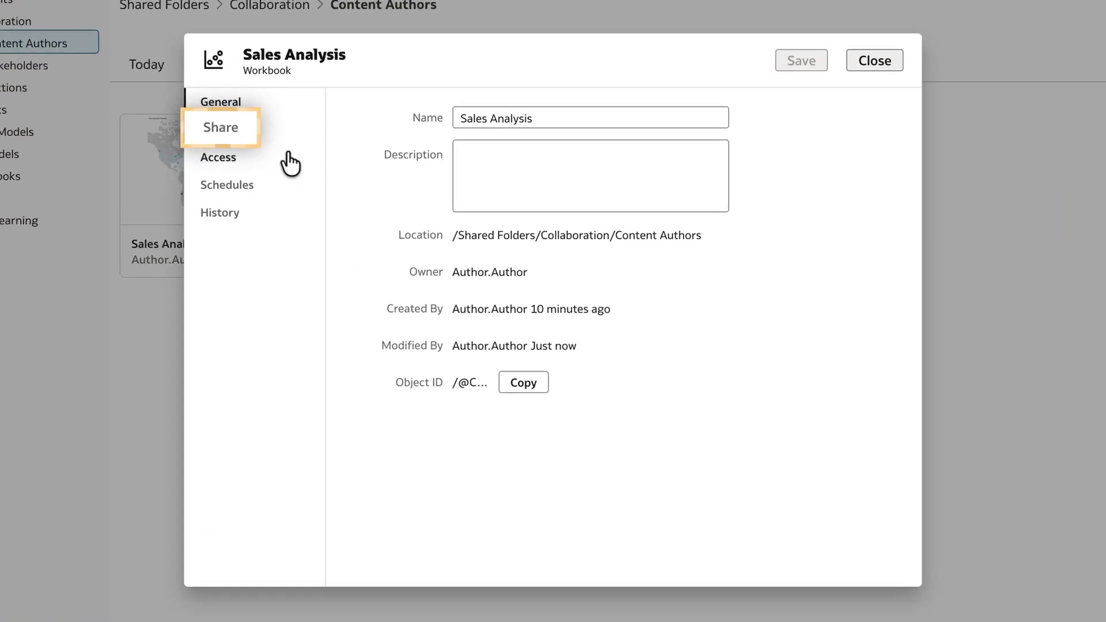
click(223, 132)
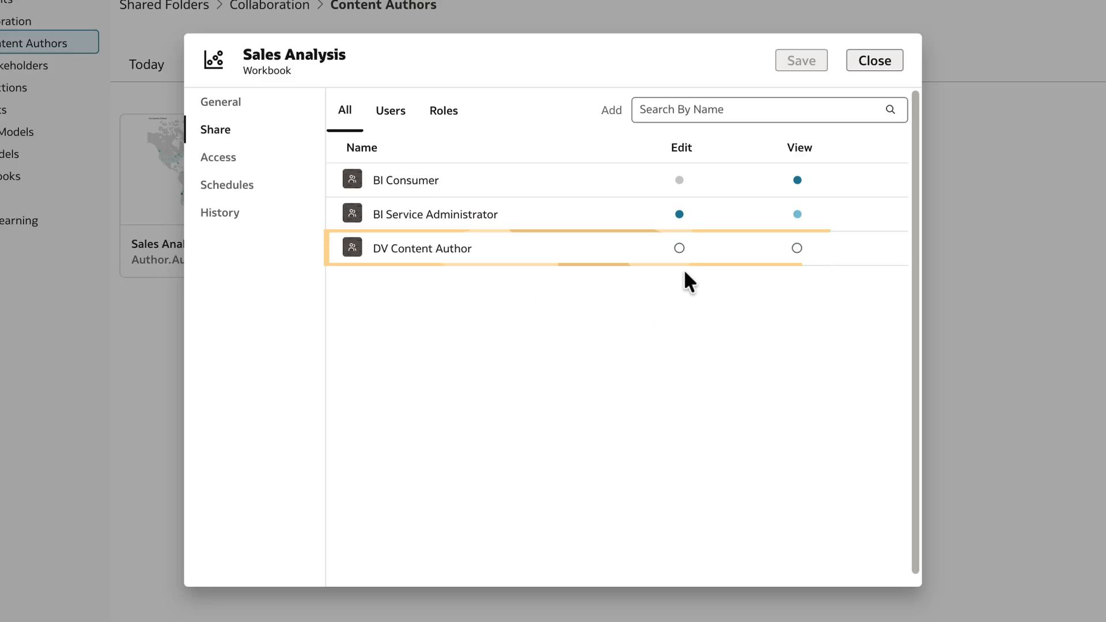
click(679, 248)
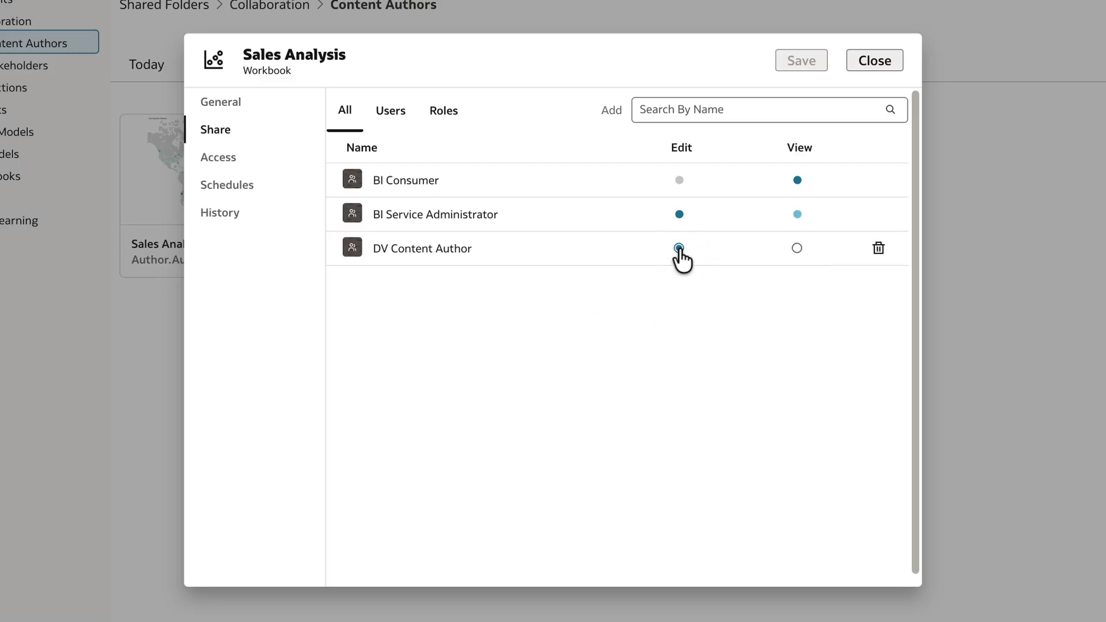
click(252, 161)
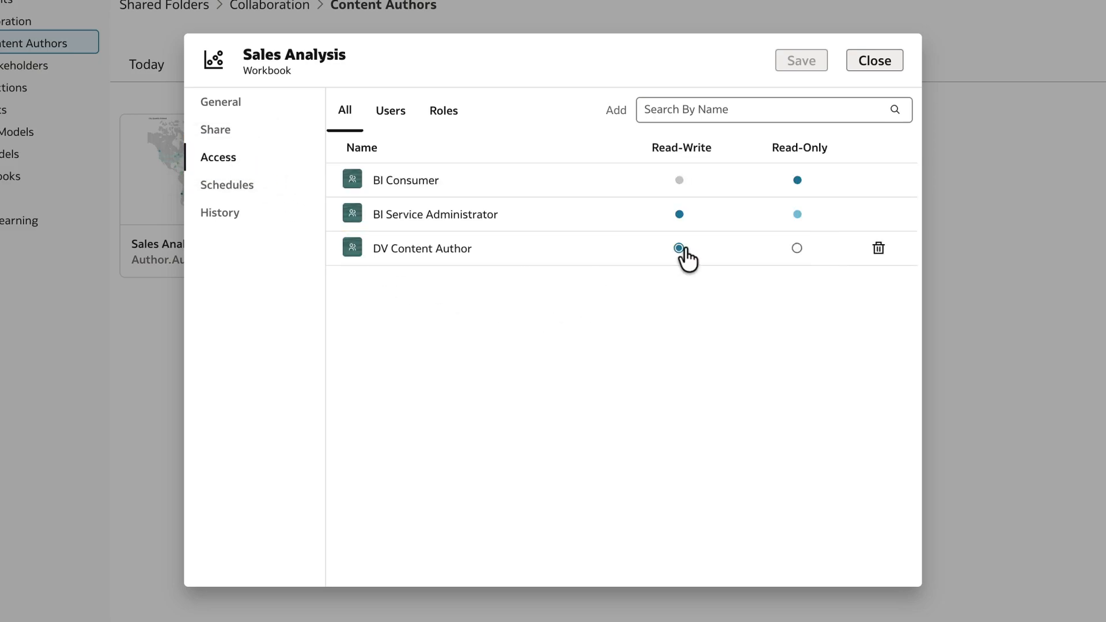
click(860, 65)
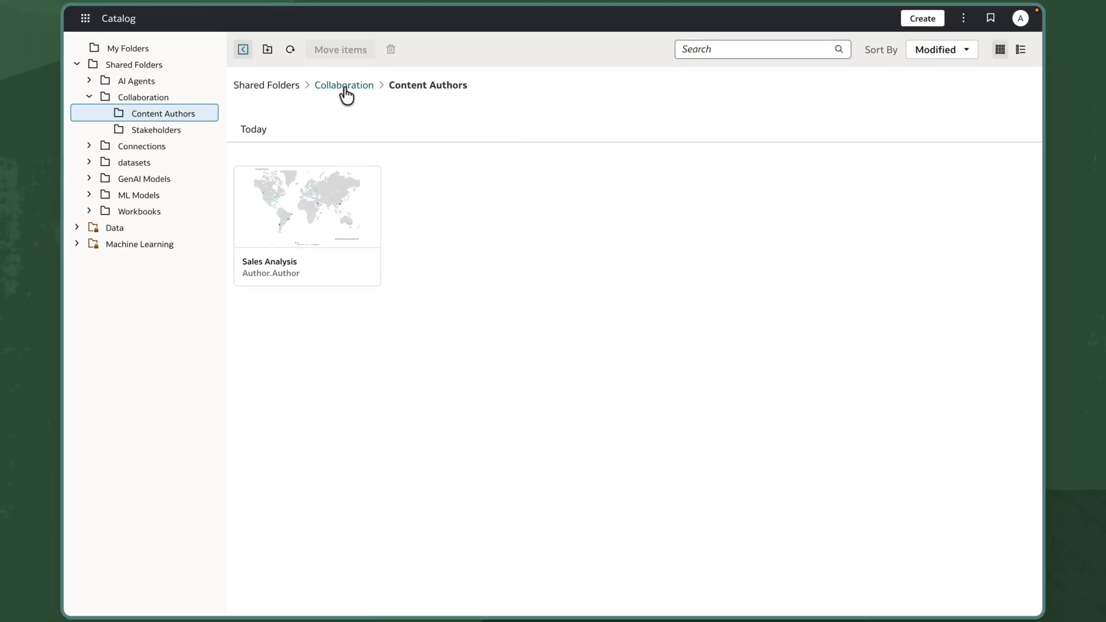
- Return to the Collaboration folder and review the access permissions of its Stakeholders subfolder
click(344, 87)
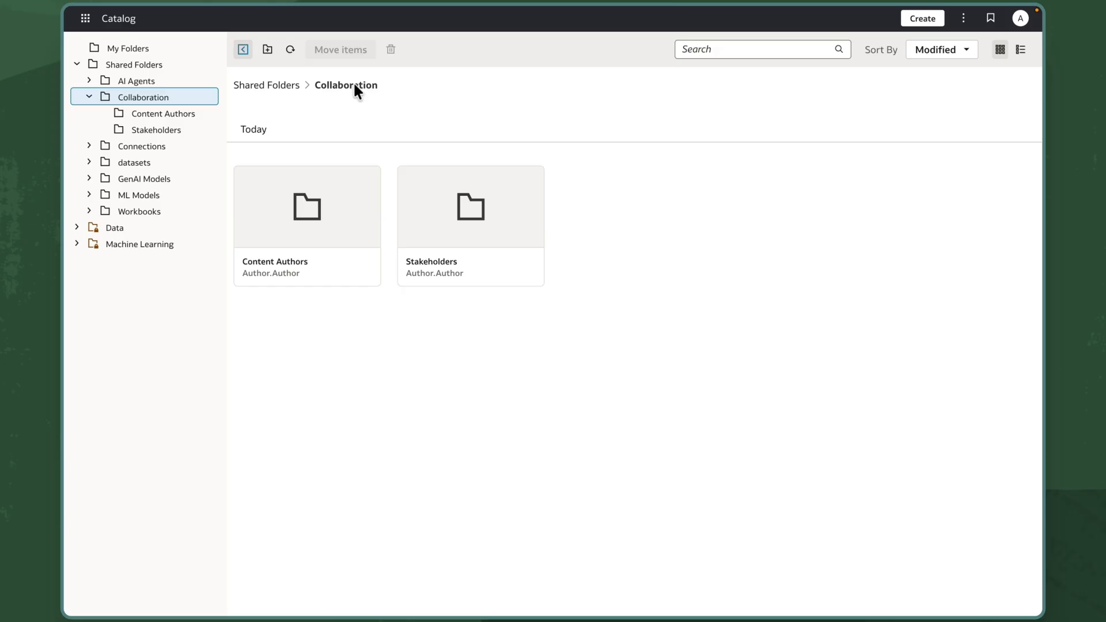
mouse_move(489, 206)
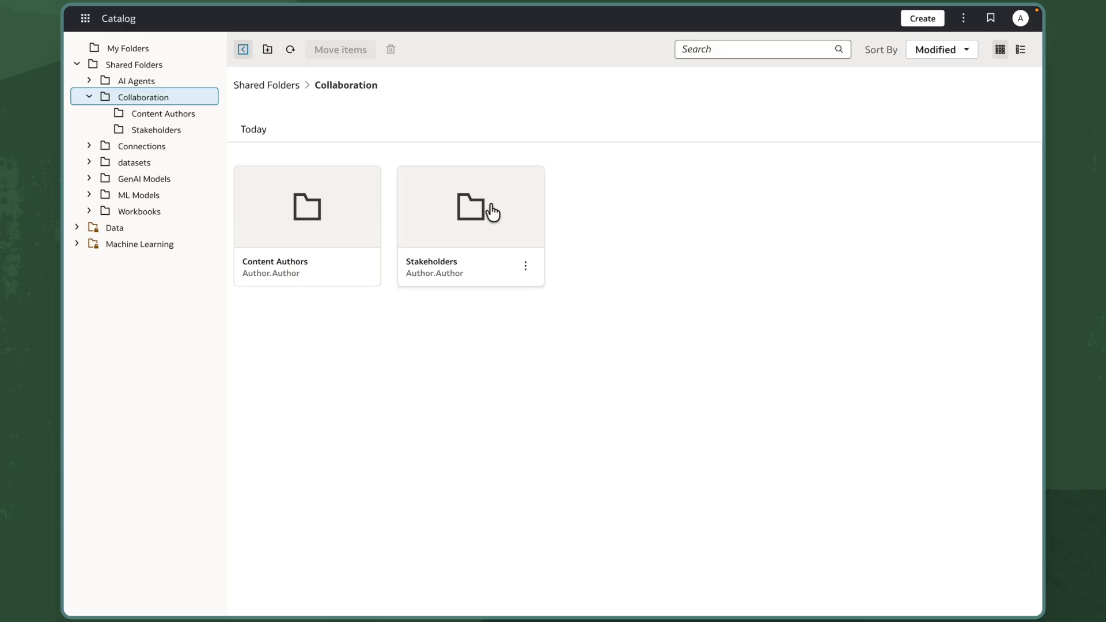
click(526, 267)
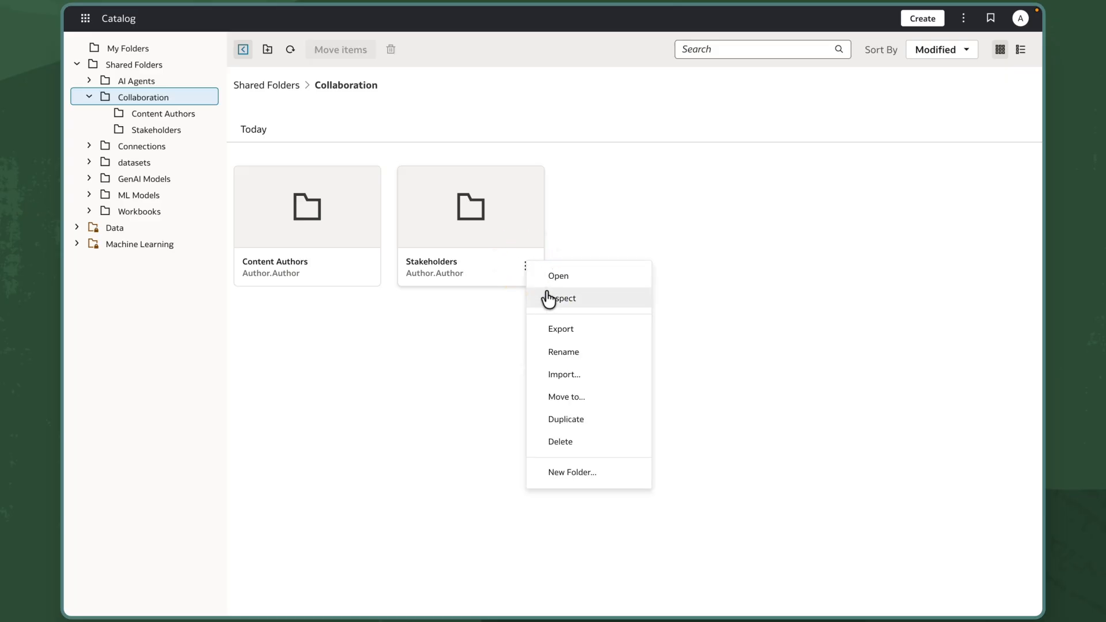
click(548, 298)
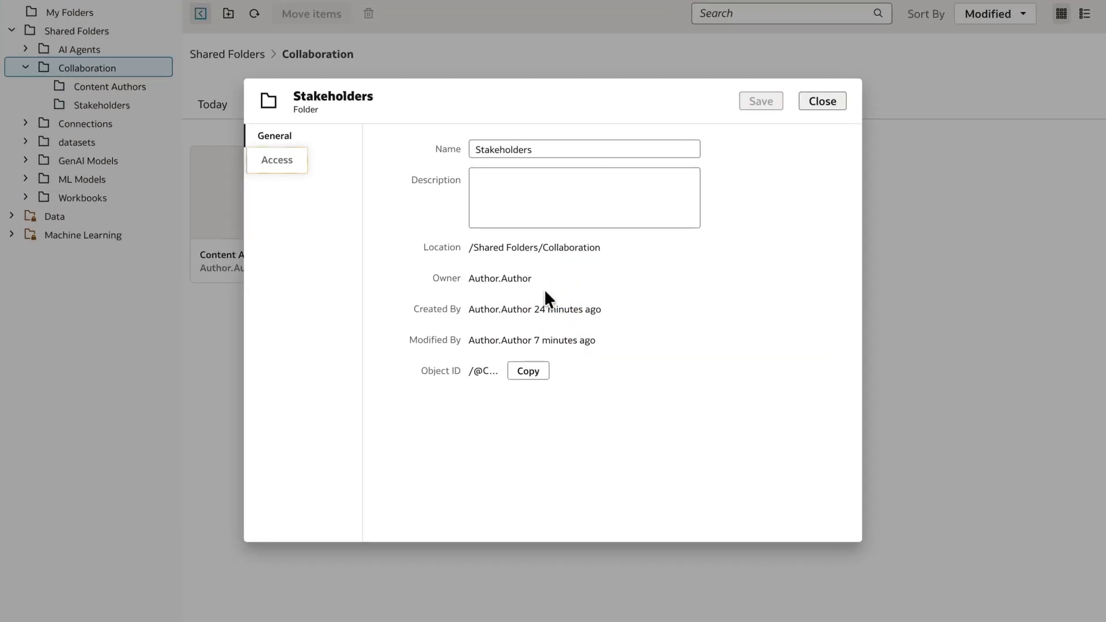
click(252, 137)
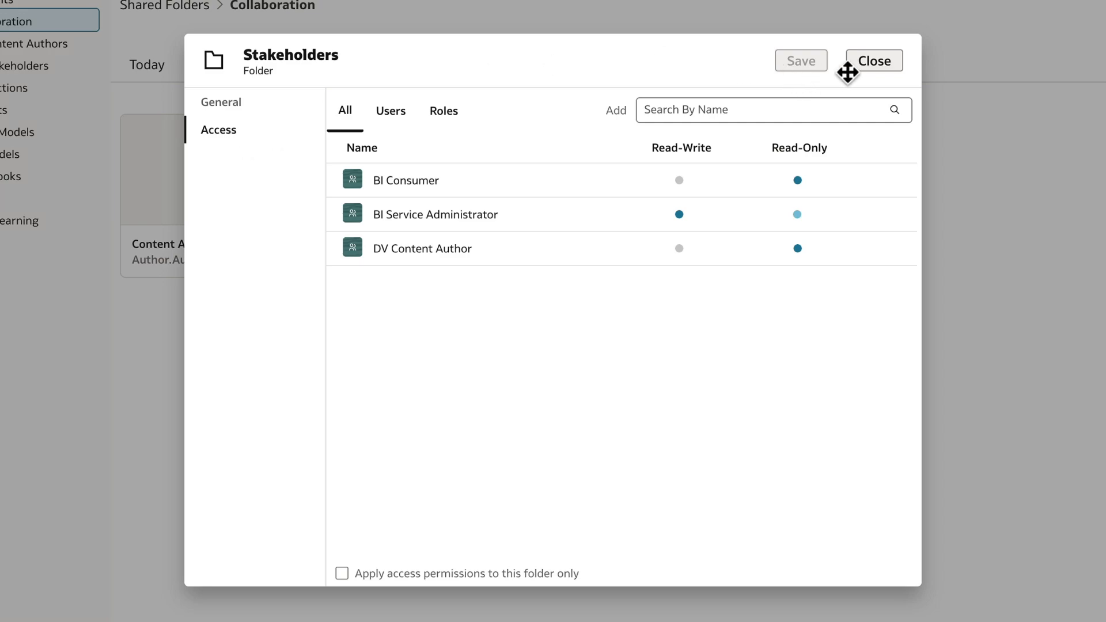
click(865, 68)
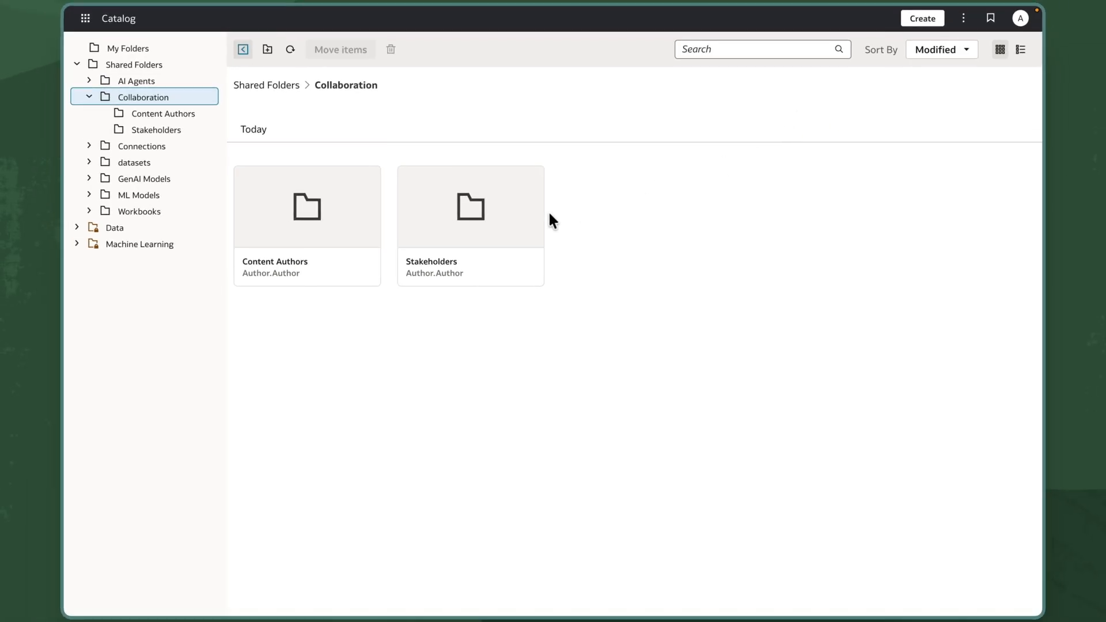
- Share the Sample Workforce Compensation workbook in Stakeholders with the DV Content Author role as View, check its access permissions, and save the change
click(474, 226)
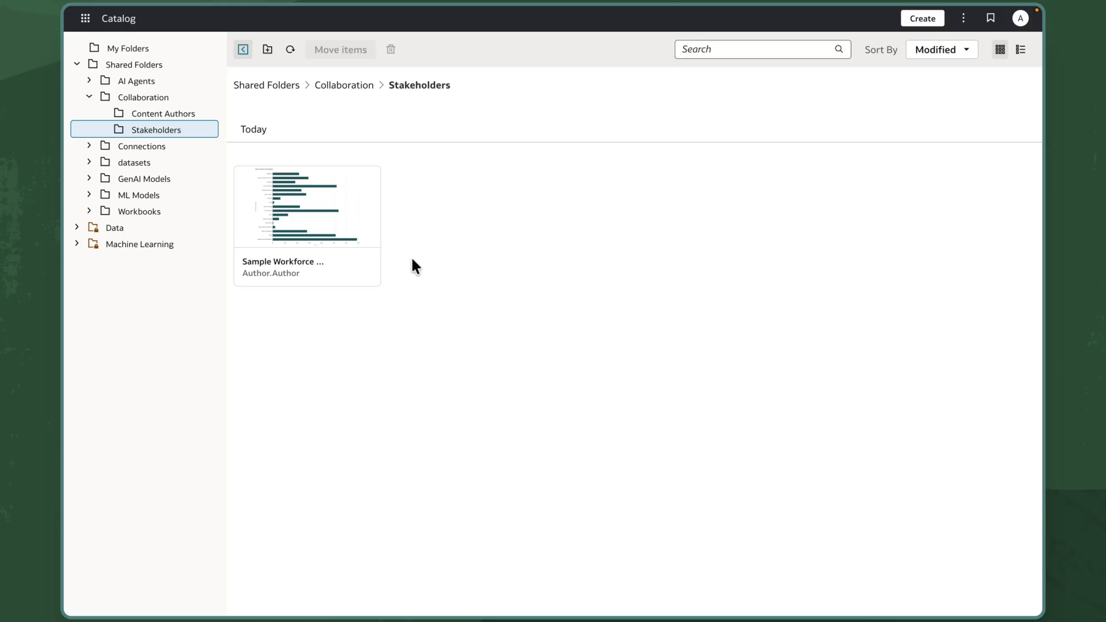
click(361, 263)
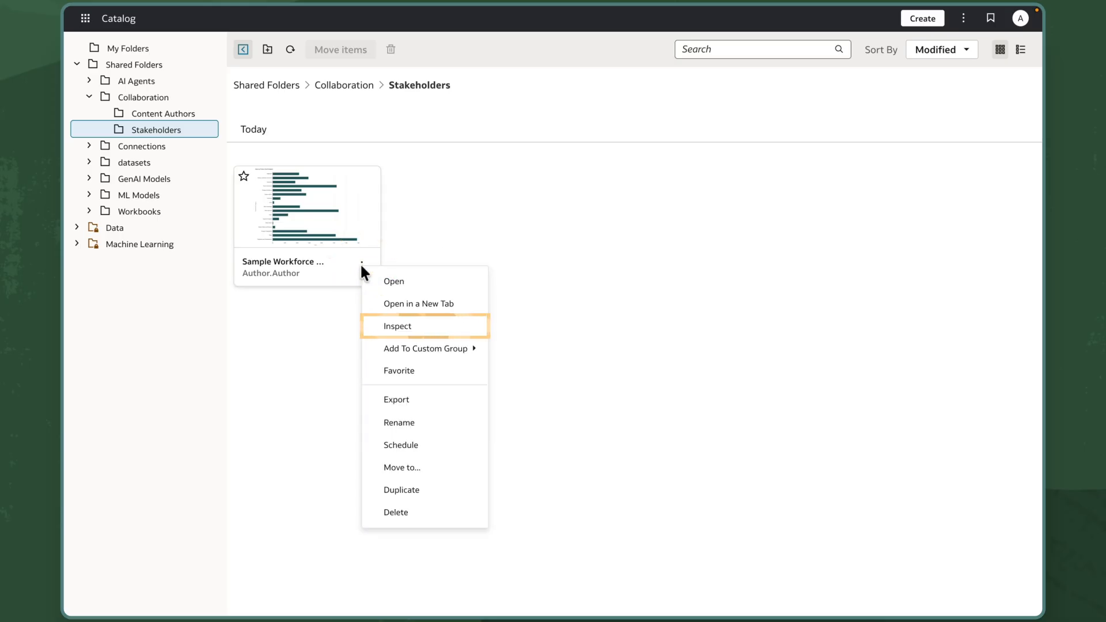
click(425, 327)
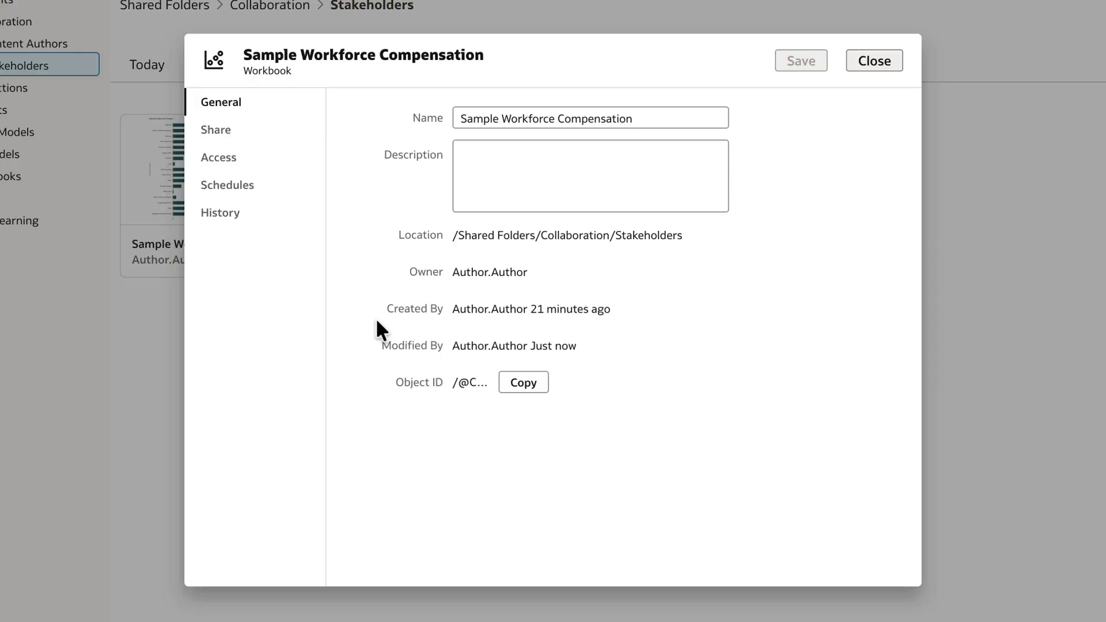
click(248, 137)
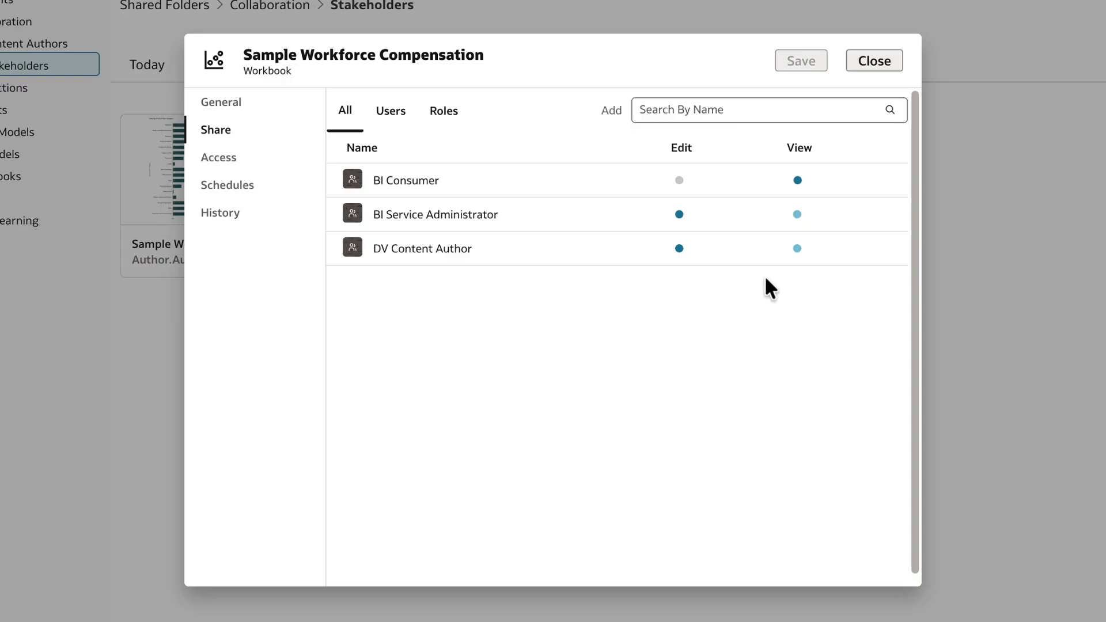
click(797, 248)
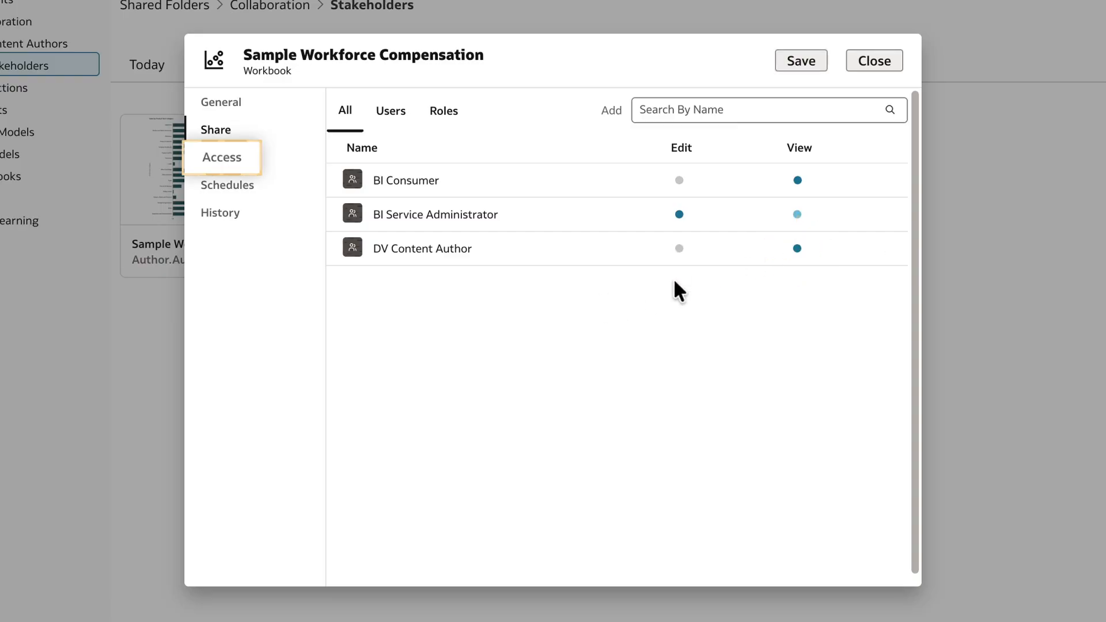
click(237, 157)
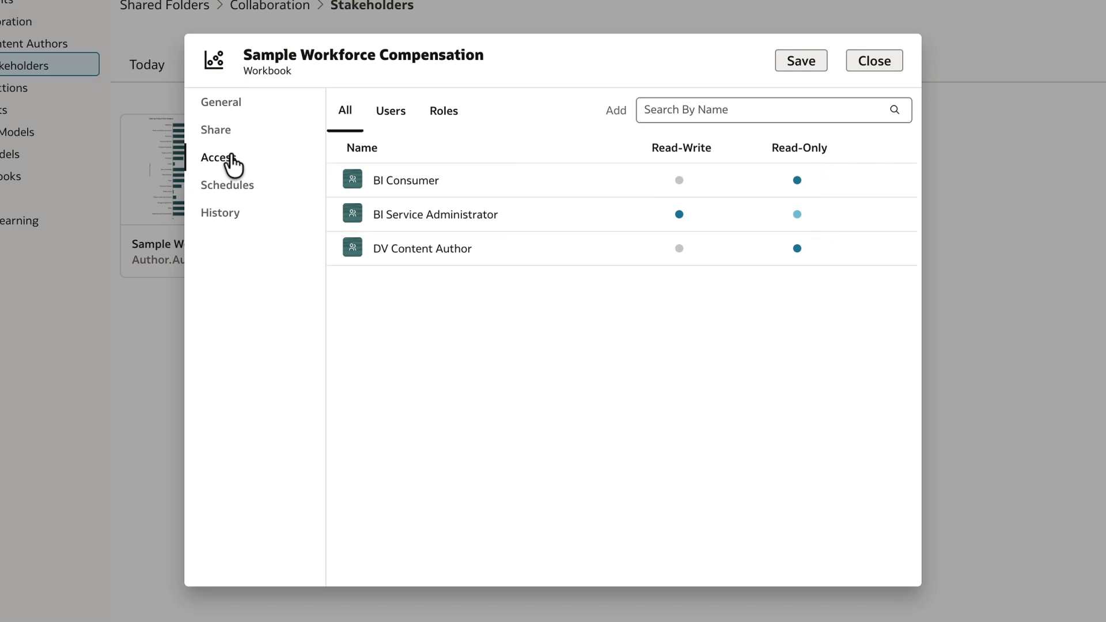
click(790, 68)
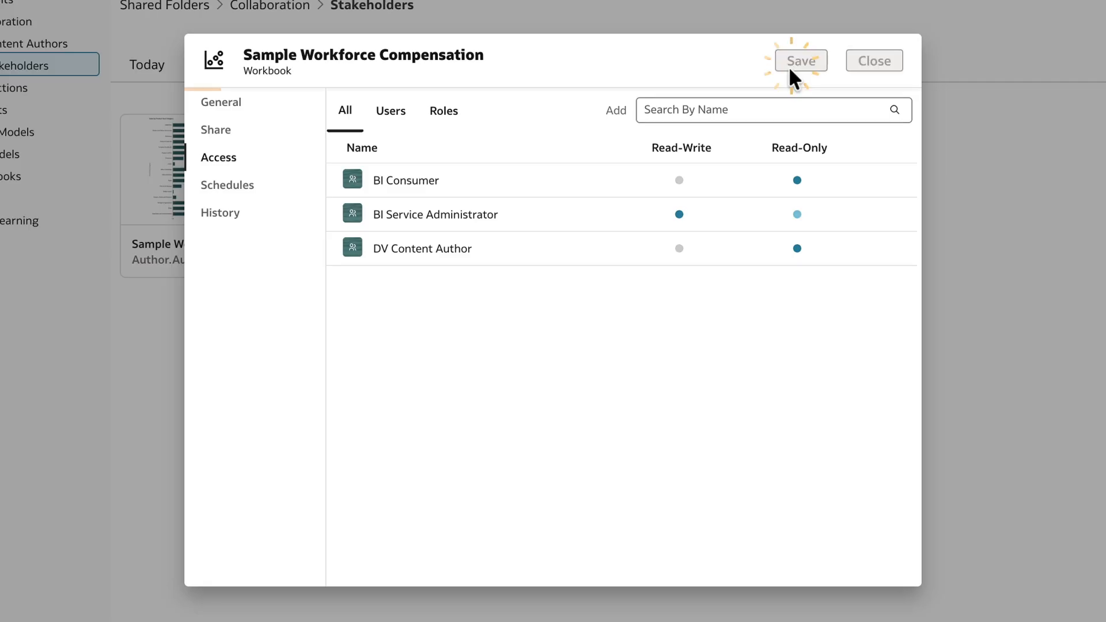
click(859, 67)
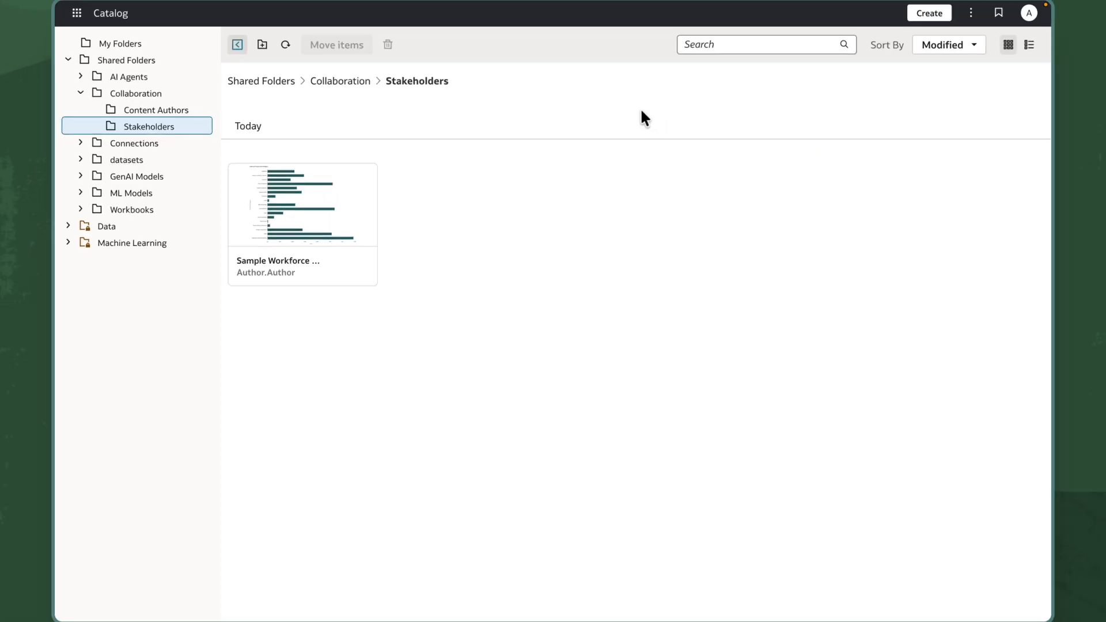